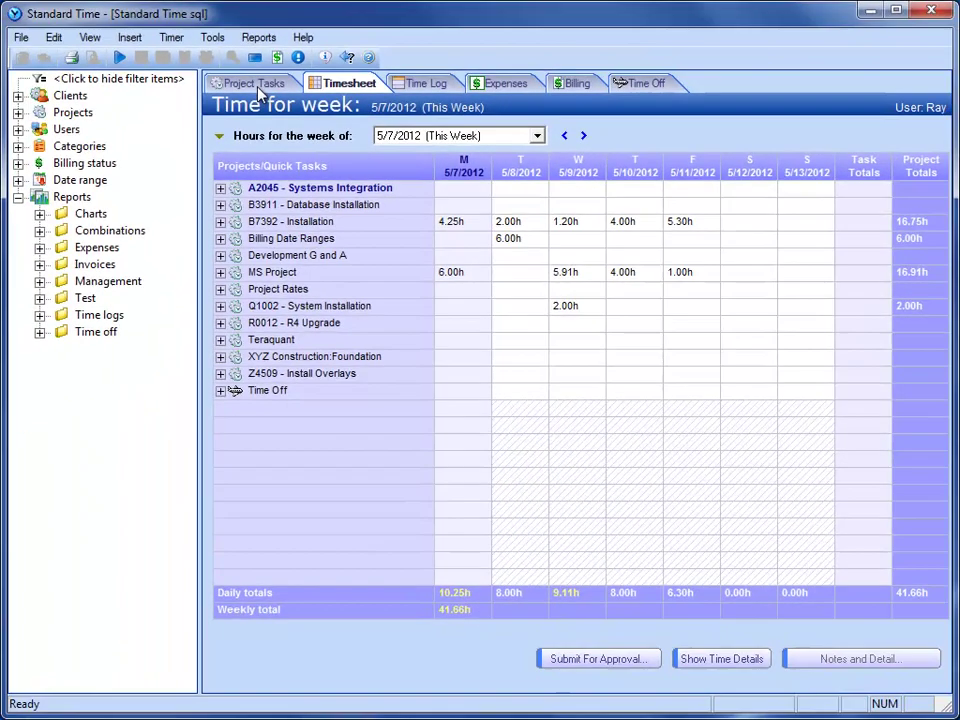
Switch to All Project Tasks and scroll down past R0012's subtasks to Z4509 at the end.
{"action": "left_click", "coordinate": [148, 133]}
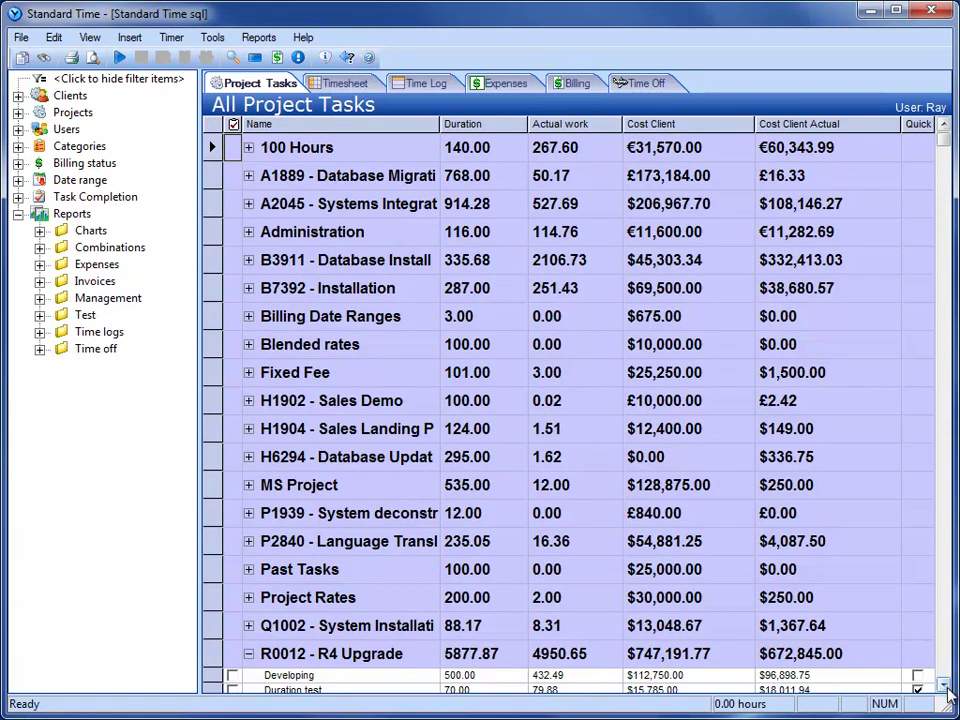
{"action": "left_click", "coordinate": [944, 686]}
{"action": "left_click", "coordinate": [944, 686]}
{"action": "left_click", "coordinate": [944, 686]}
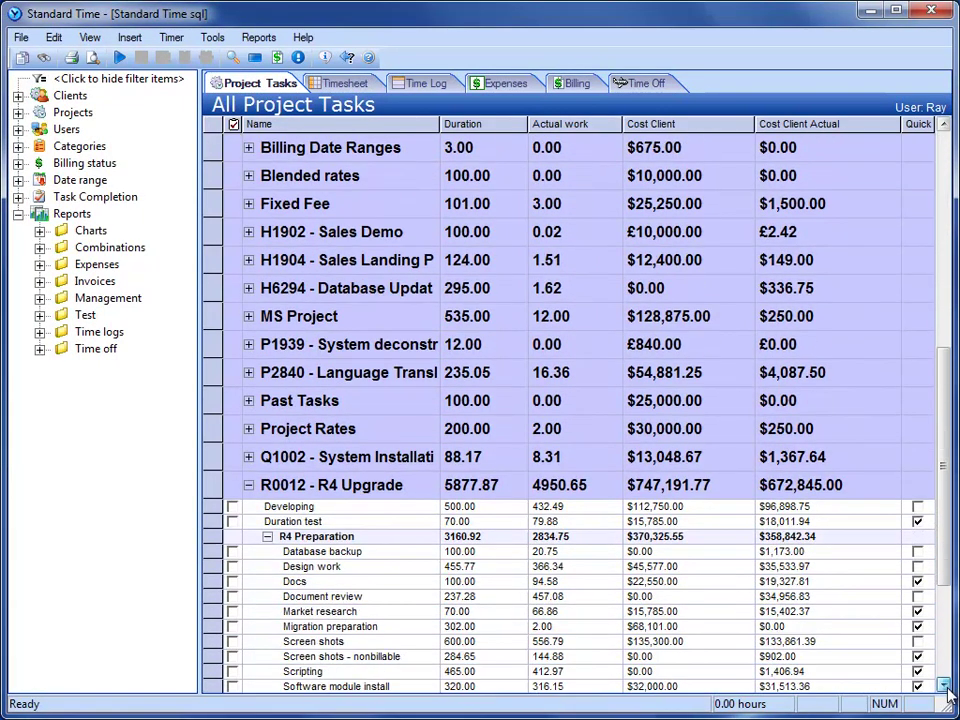
{"action": "left_click", "coordinate": [944, 686]}
{"action": "left_click", "coordinate": [944, 686]}
{"action": "left_click", "coordinate": [944, 686]}
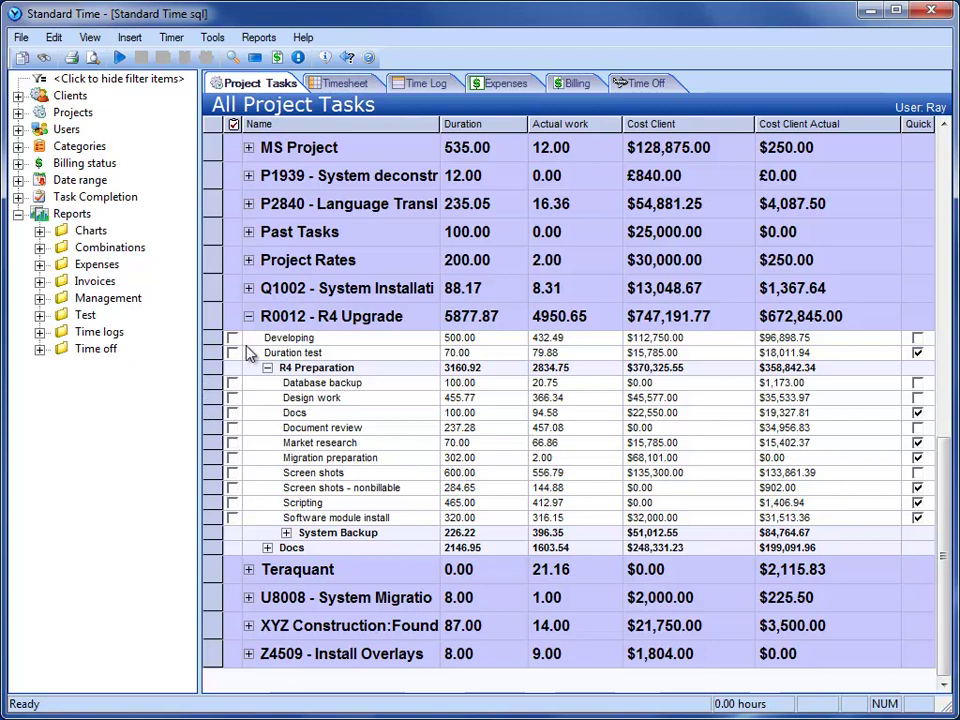
{"action": "left_click", "coordinate": [267, 549]}
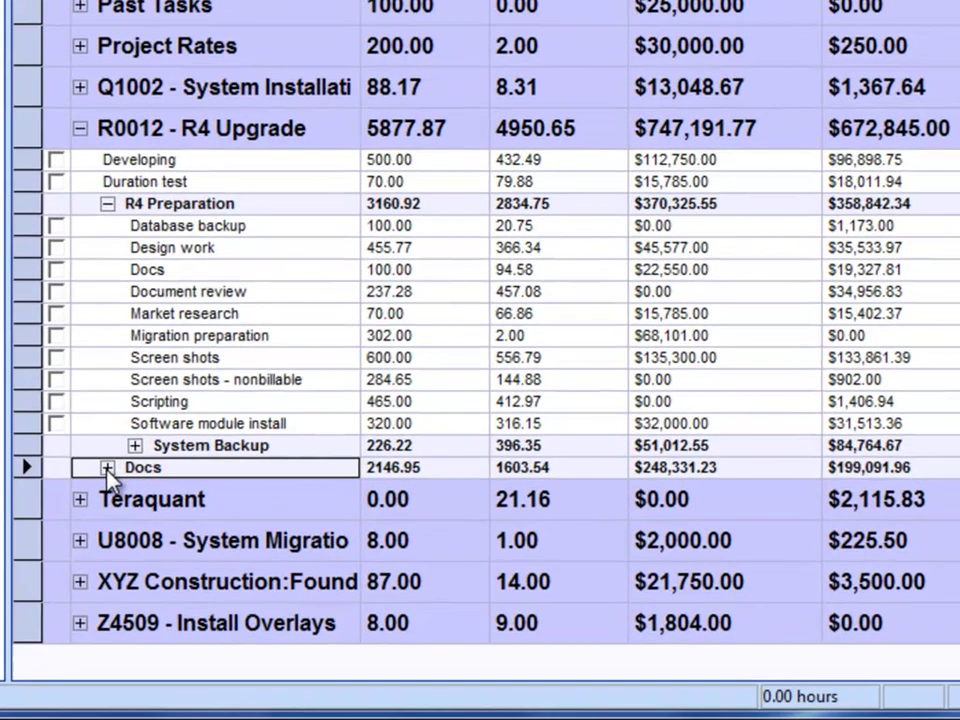
{"action": "left_click", "coordinate": [109, 467]}
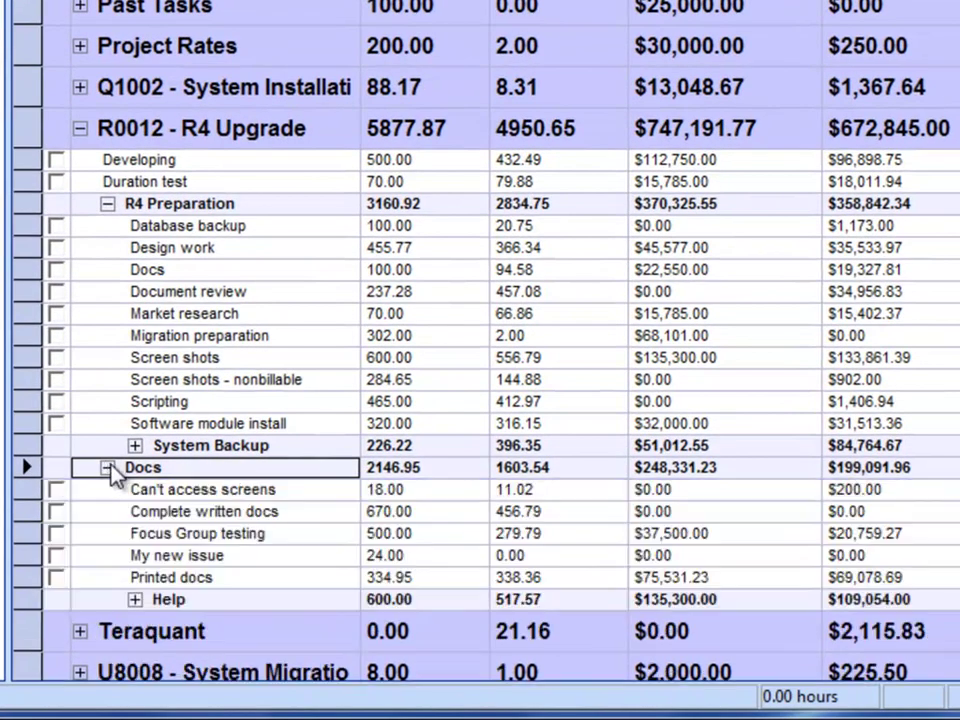
{"action": "scroll", "coordinate": [480, 340], "scroll_direction": "down", "scroll_amount": 3}
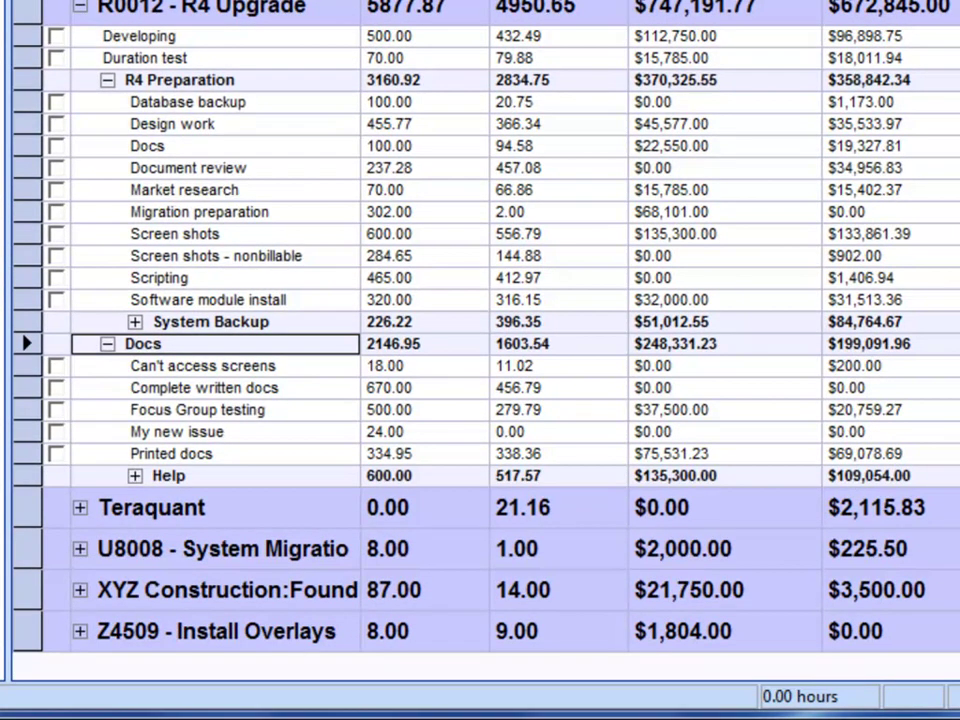
{"action": "left_click", "coordinate": [107, 344]}
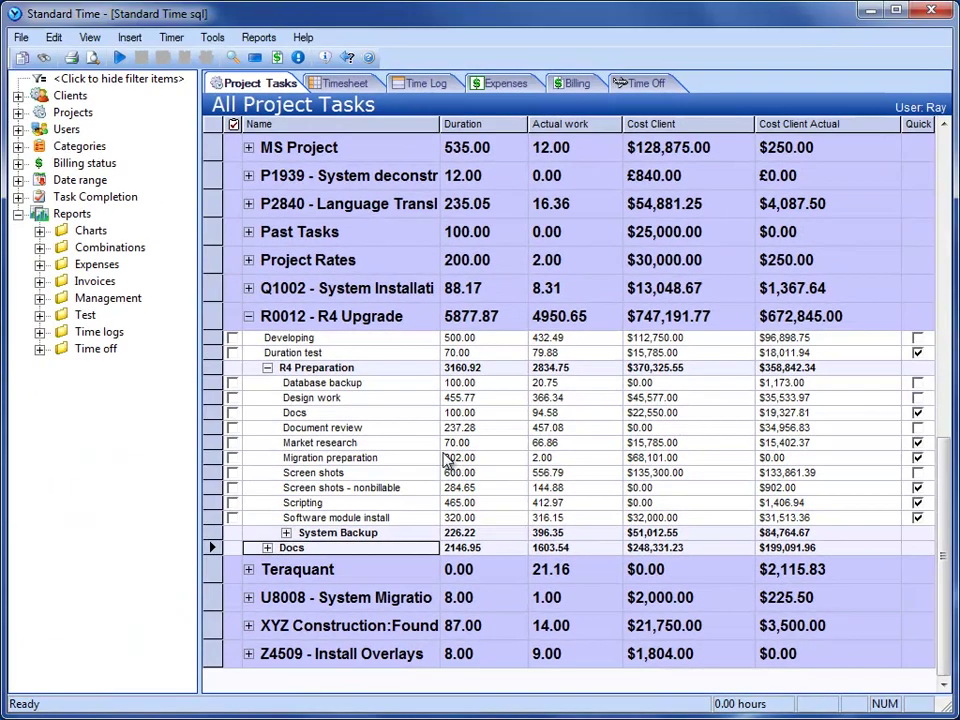
{"action": "left_click", "coordinate": [390, 313]}
{"action": "double_click", "coordinate": [465, 444]}
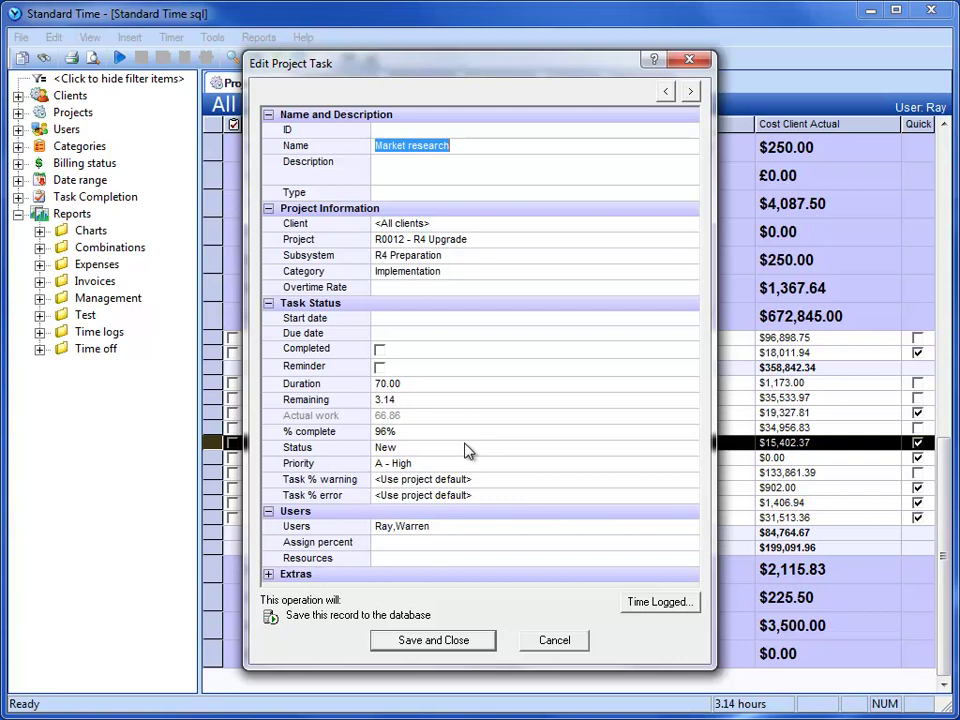
{"action": "left_click", "coordinate": [491, 532]}
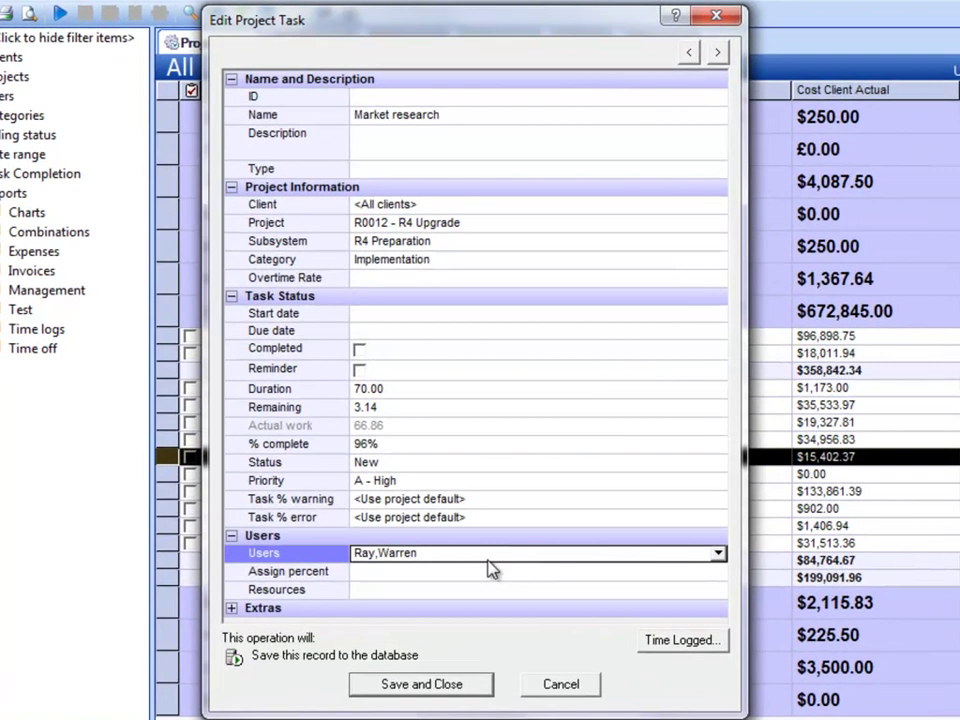
{"action": "left_click", "coordinate": [441, 444]}
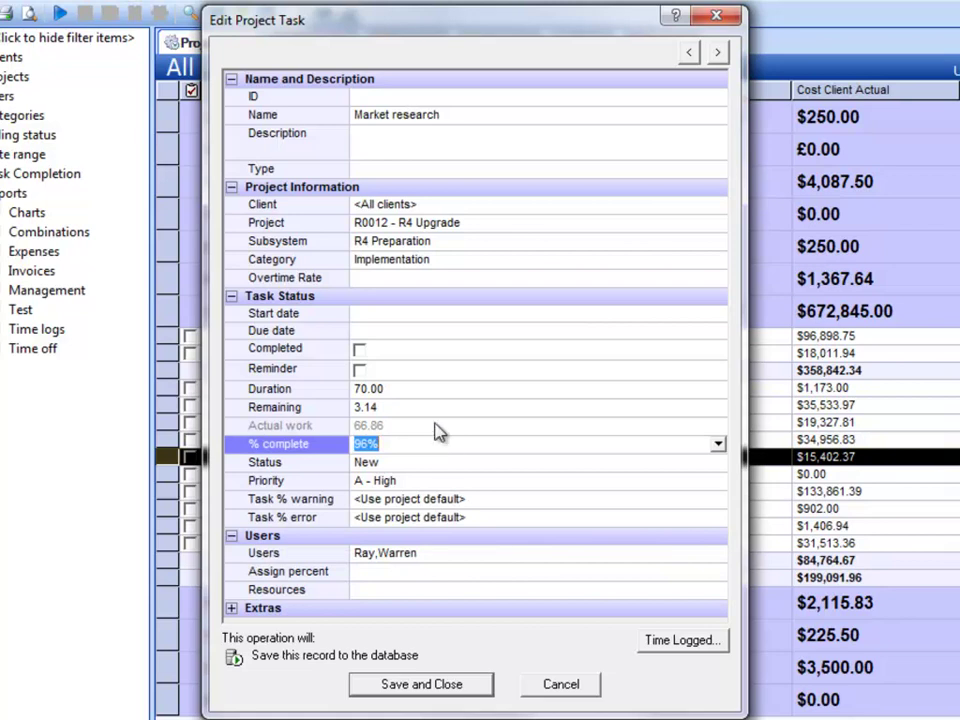
{"action": "left_click", "coordinate": [438, 391]}
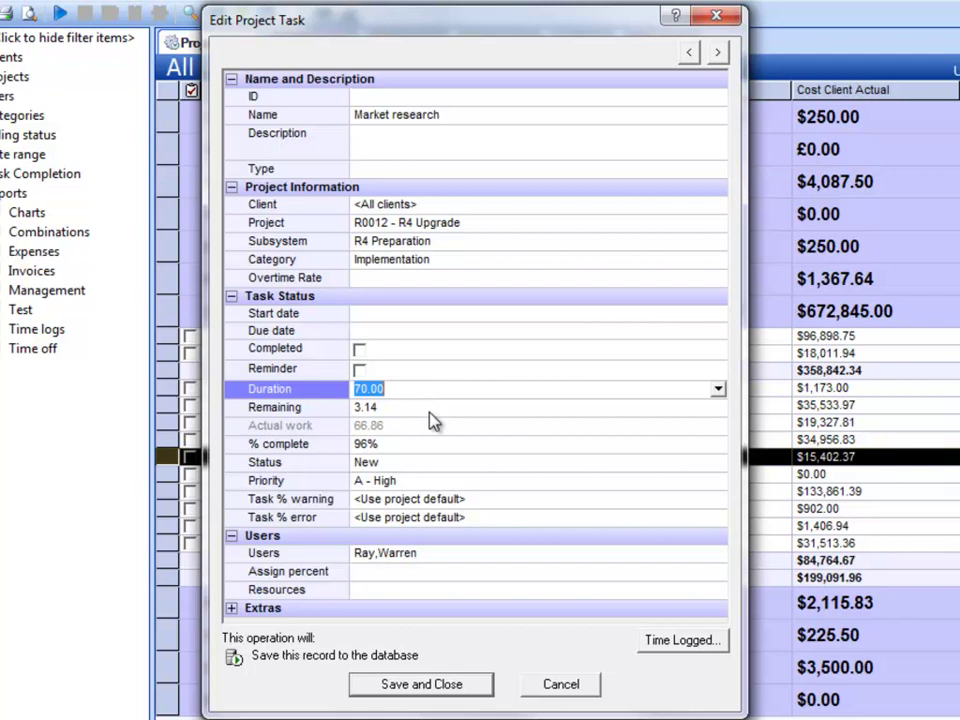
{"action": "left_click", "coordinate": [431, 410]}
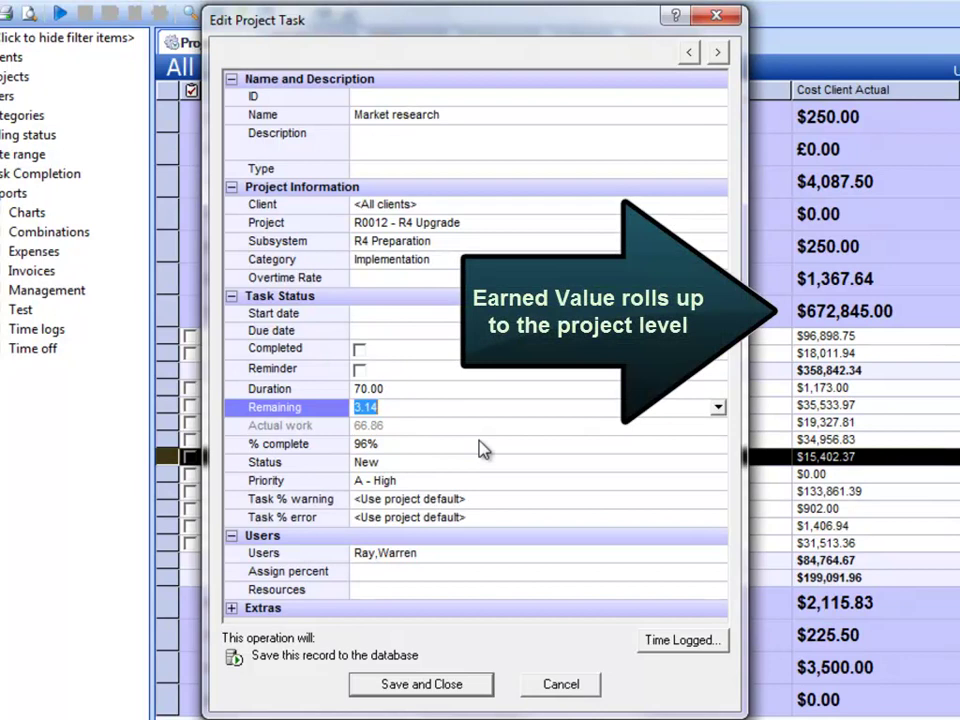
{"action": "left_click", "coordinate": [548, 685]}
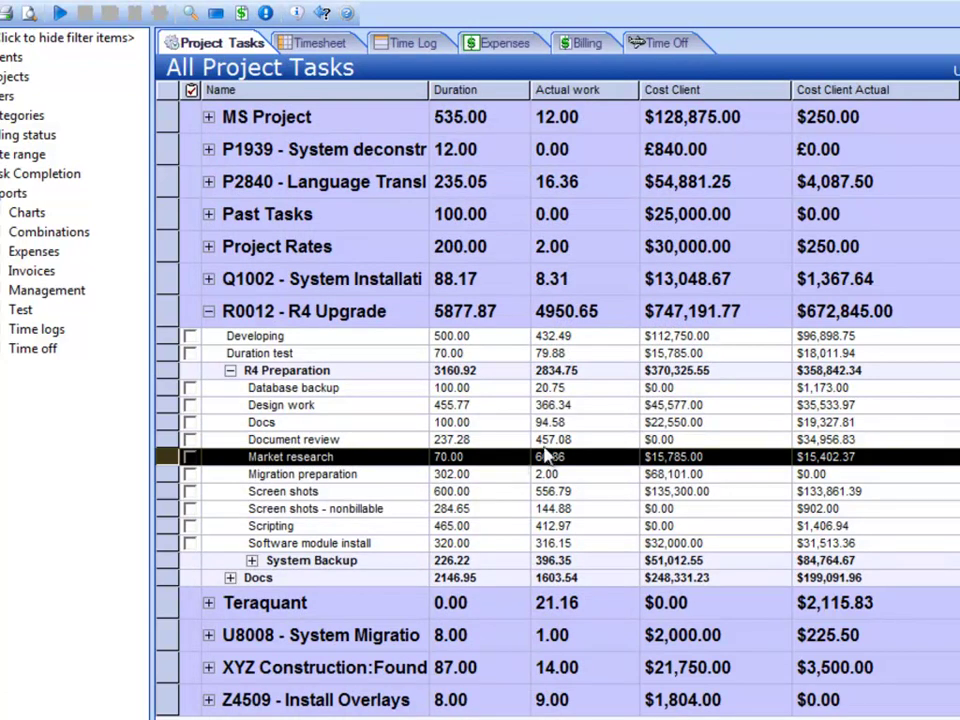
Open the column chooser and browse Cost Client Remain, Cost Salary columns and Client rate.
{"action": "left_click", "coordinate": [36, 8]}
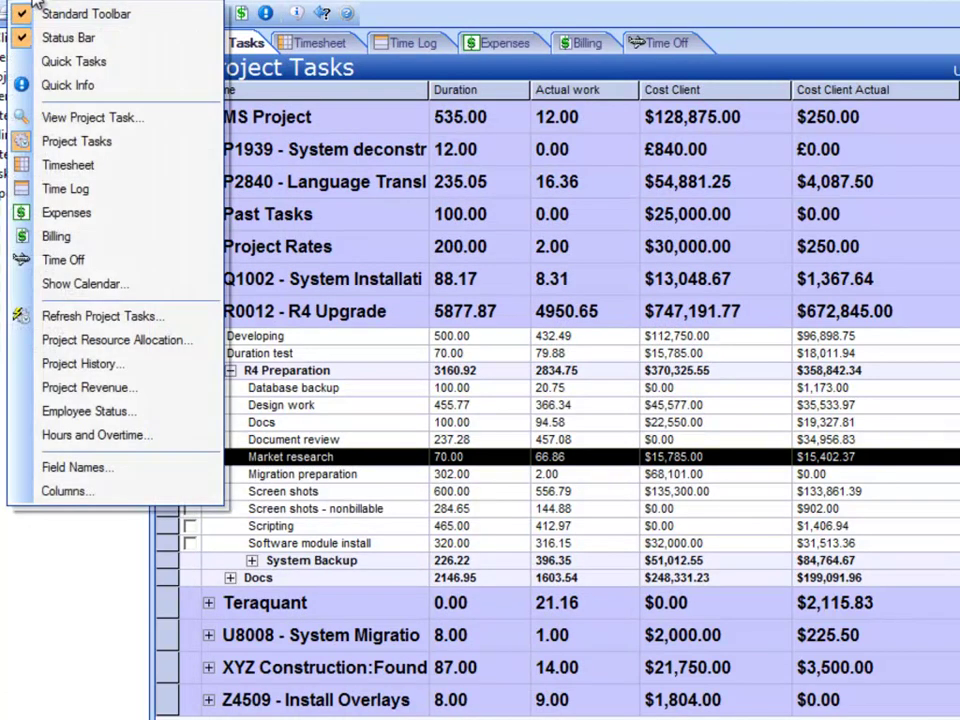
{"action": "left_click", "coordinate": [125, 493]}
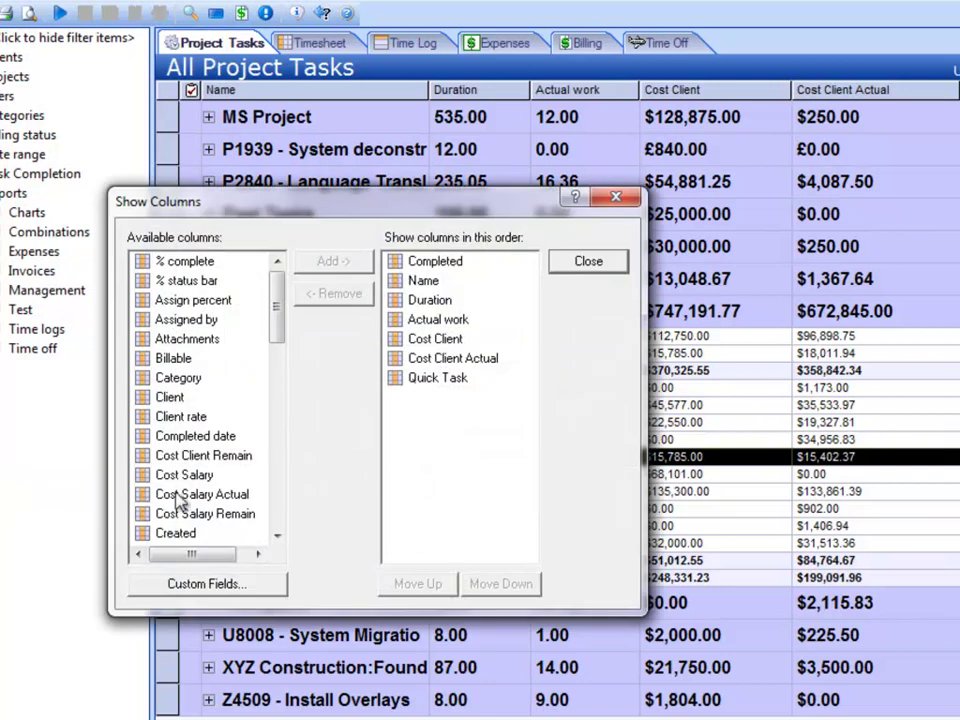
{"action": "left_click_drag", "start_coordinate": [277, 318], "coordinate": [280, 352]}
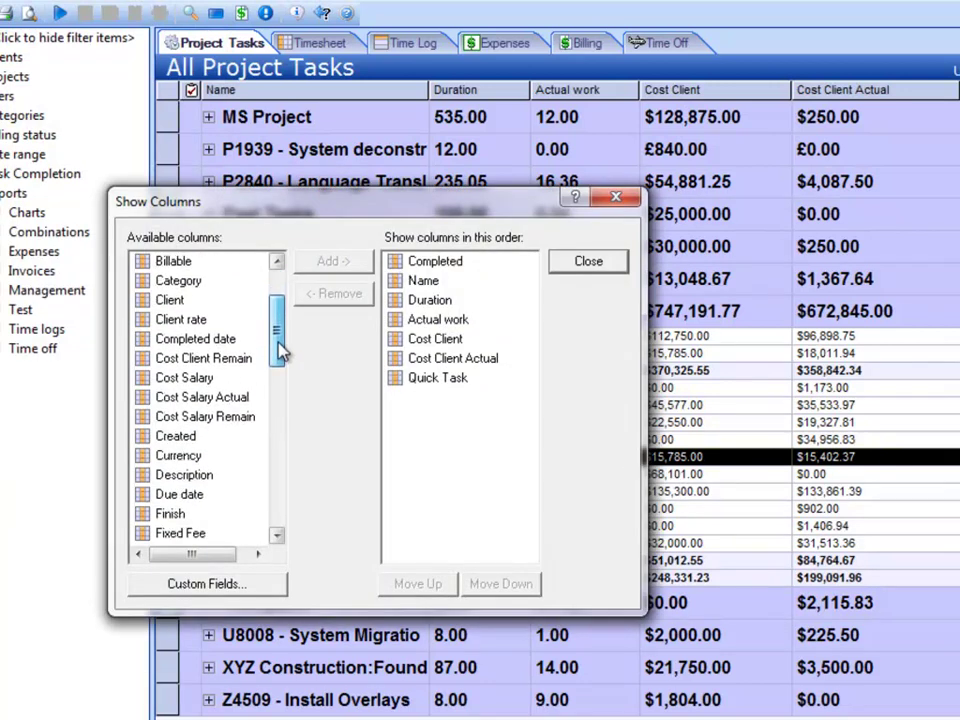
{"action": "left_click", "coordinate": [205, 363]}
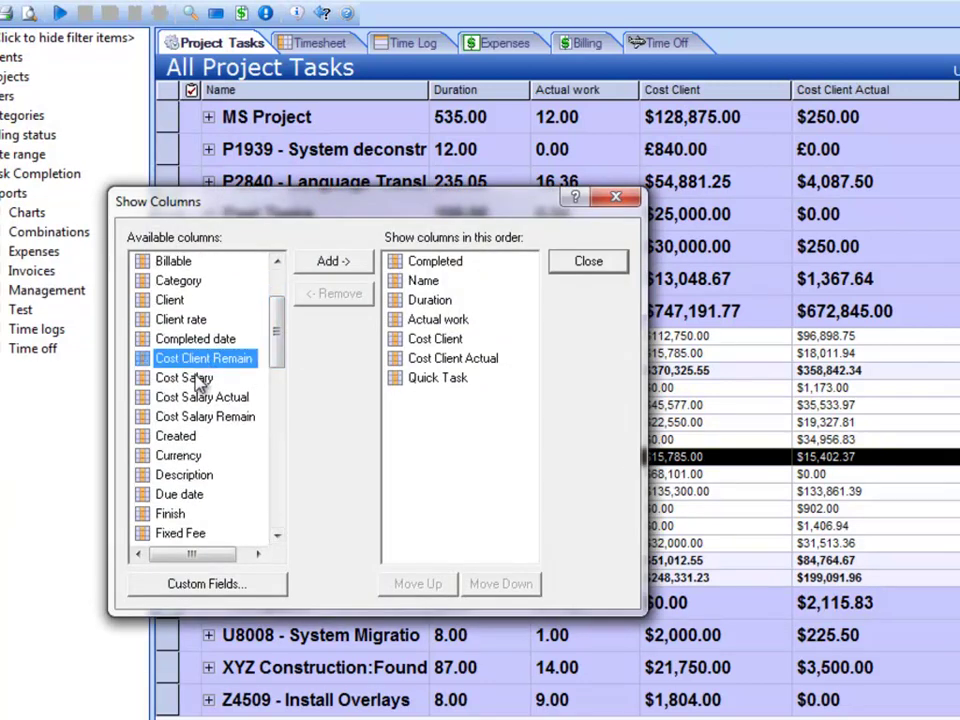
{"action": "left_click", "coordinate": [200, 380]}
{"action": "left_click", "coordinate": [206, 400]}
{"action": "left_click", "coordinate": [205, 417]}
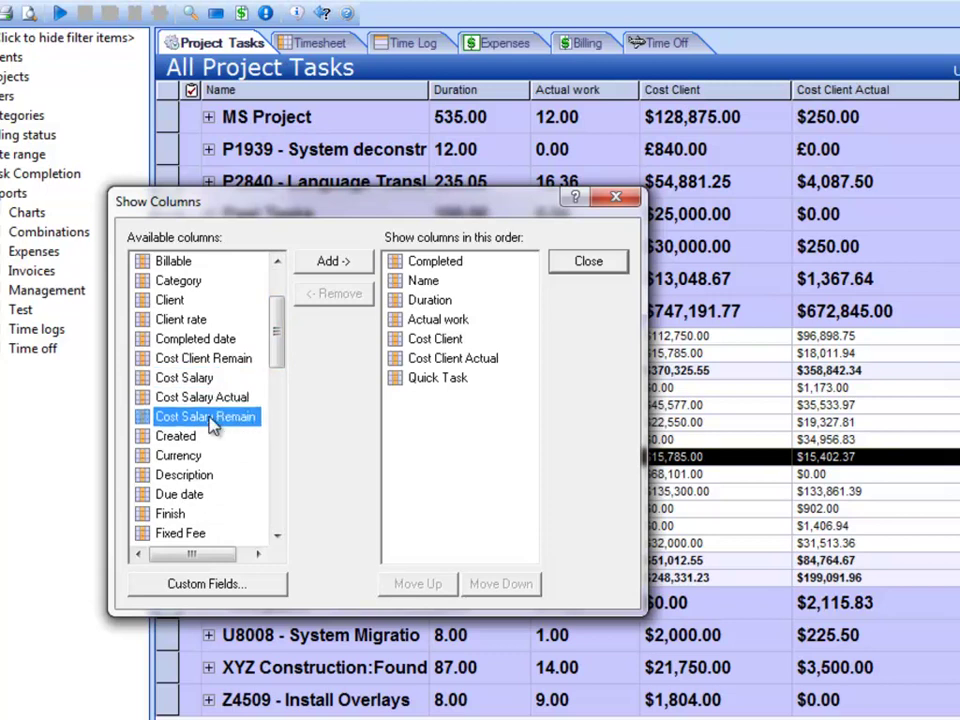
{"action": "left_click", "coordinate": [195, 319]}
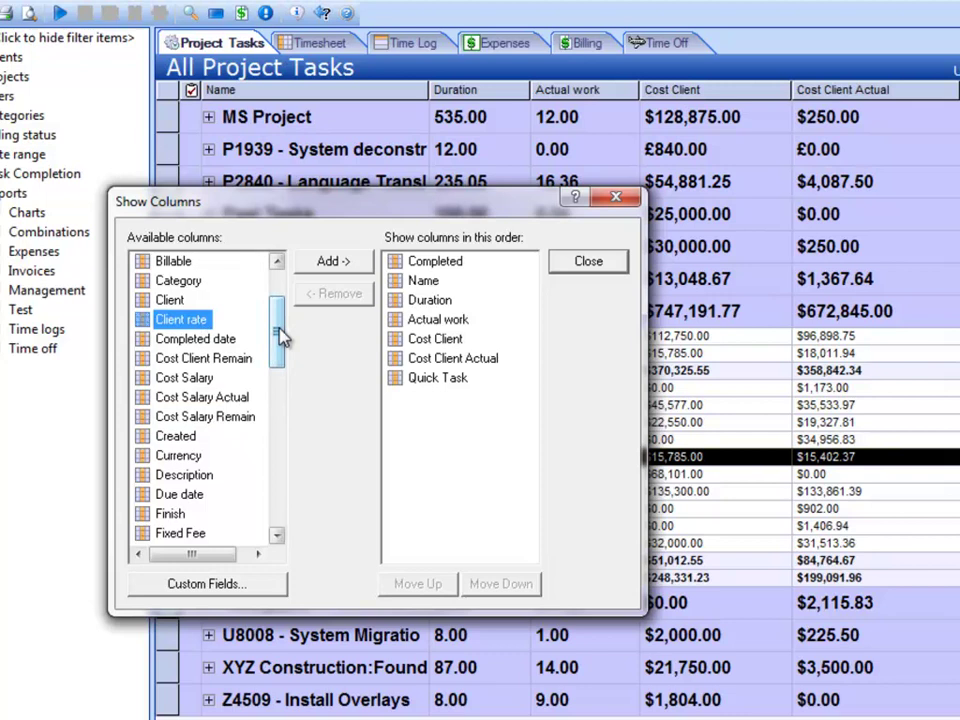
Select Cost Client and Cost Client Actual among the shown columns and close the chooser.
{"action": "left_click_drag", "start_coordinate": [281, 338], "coordinate": [281, 440]}
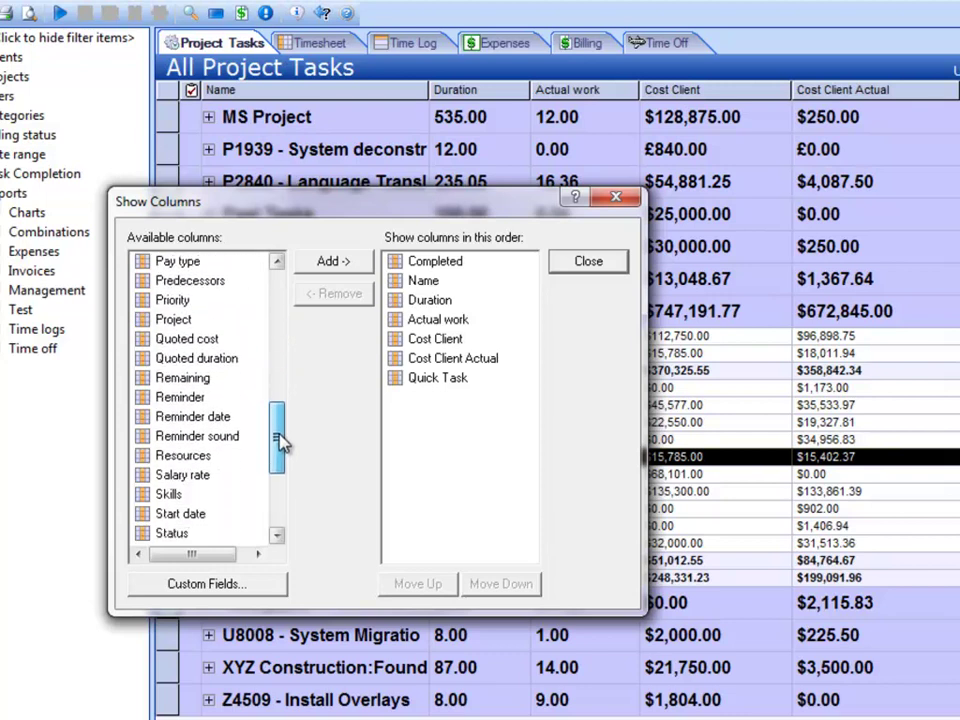
{"action": "left_click", "coordinate": [441, 339]}
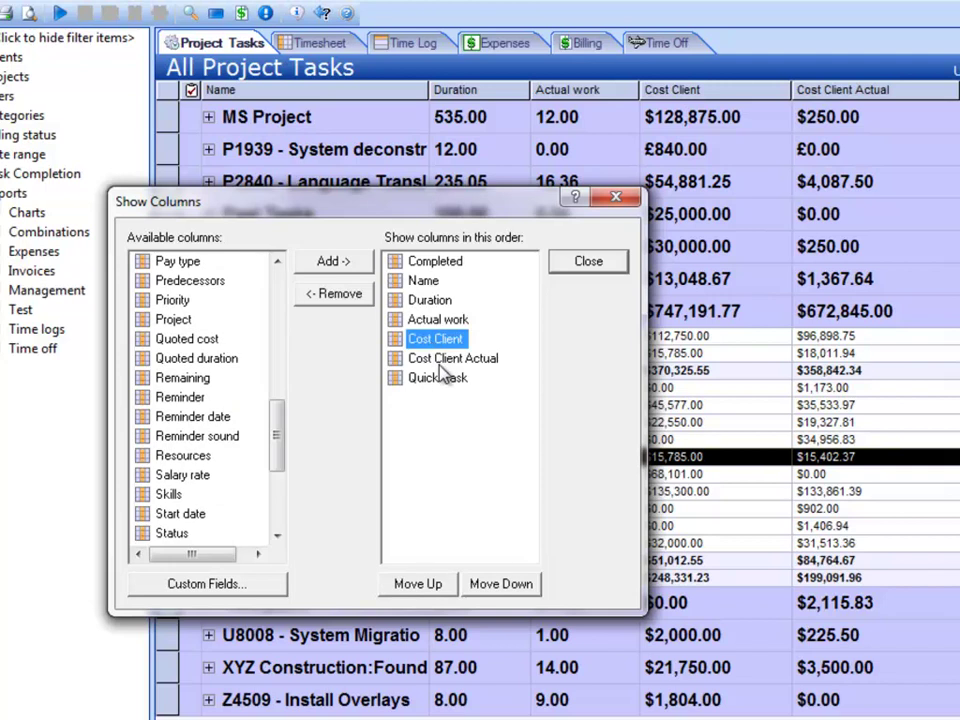
{"action": "left_click", "coordinate": [448, 363]}
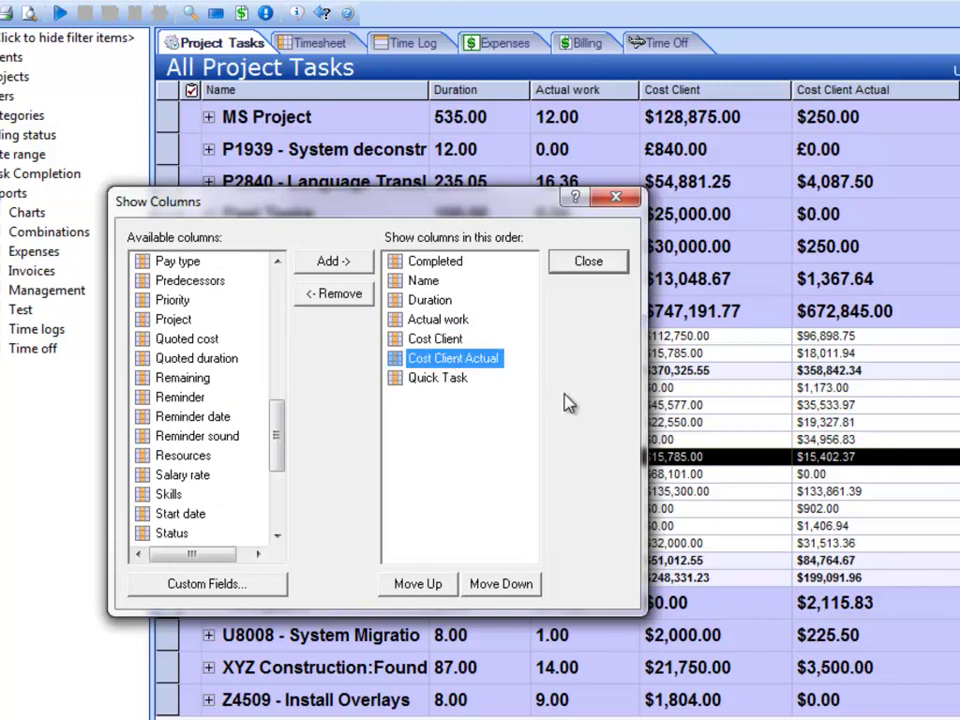
{"action": "left_click", "coordinate": [589, 262]}
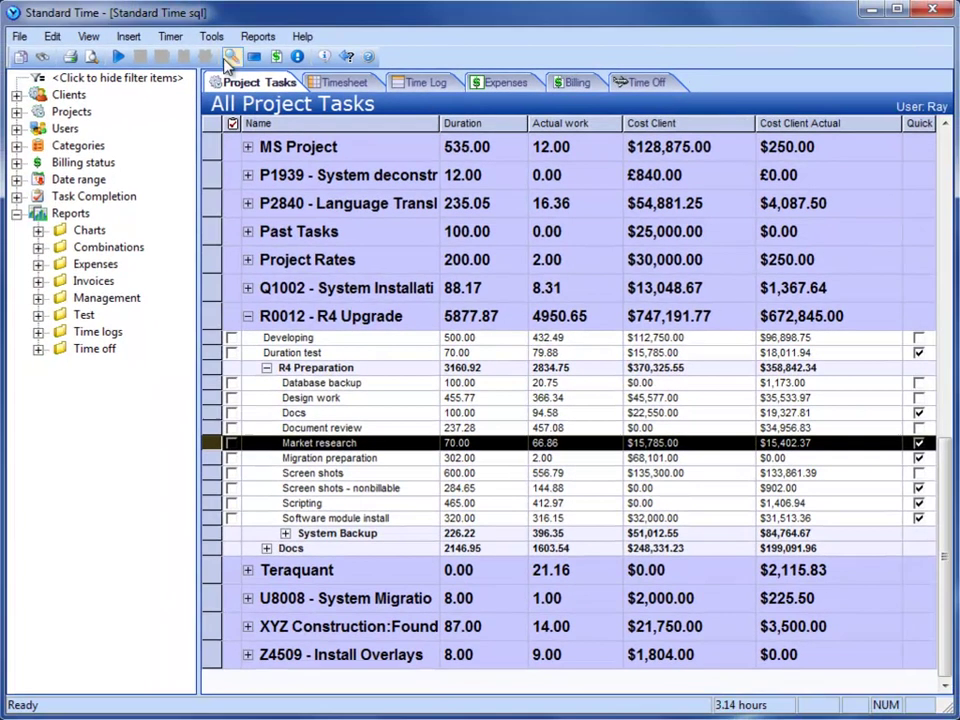
Open the Projects settings via Tools and select R0012 - R4 Upgrade.
{"action": "left_click", "coordinate": [212, 37]}
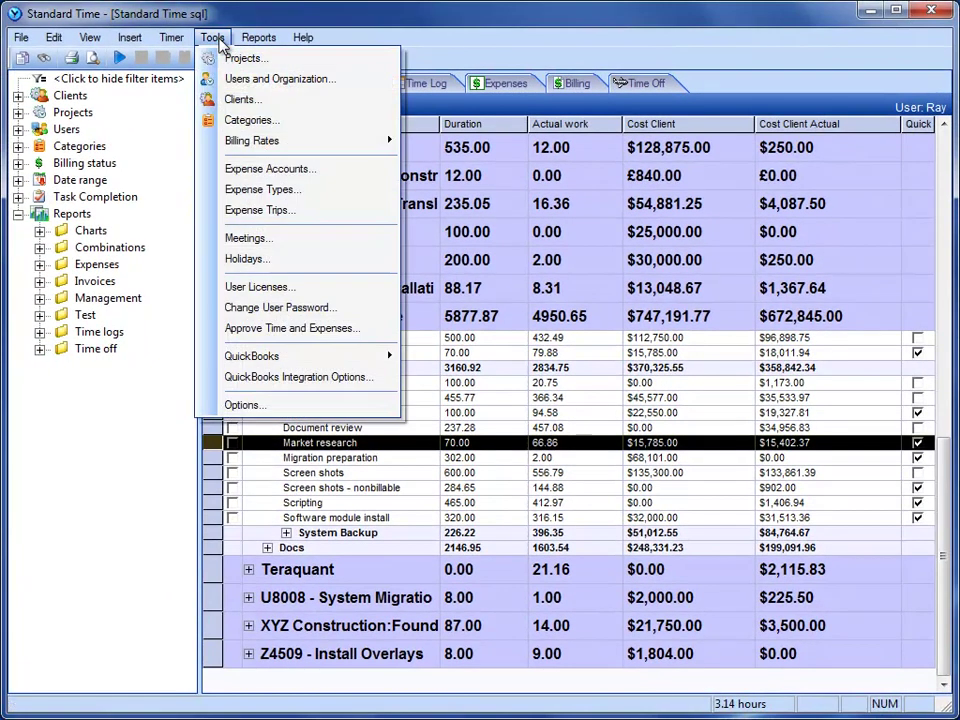
{"action": "left_click", "coordinate": [301, 62]}
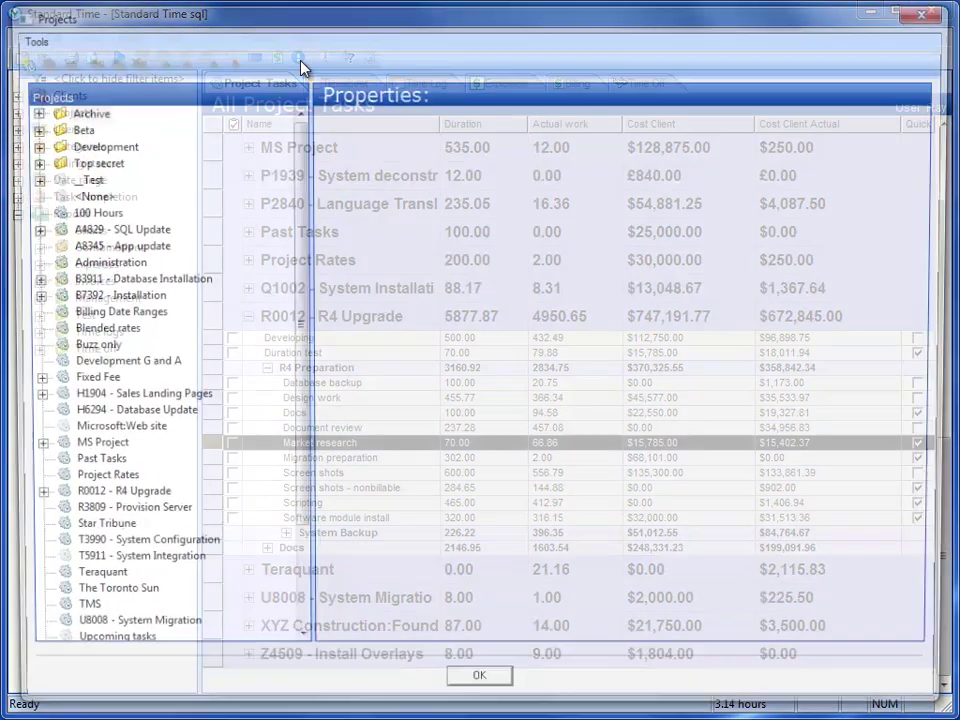
{"action": "left_click", "coordinate": [110, 500]}
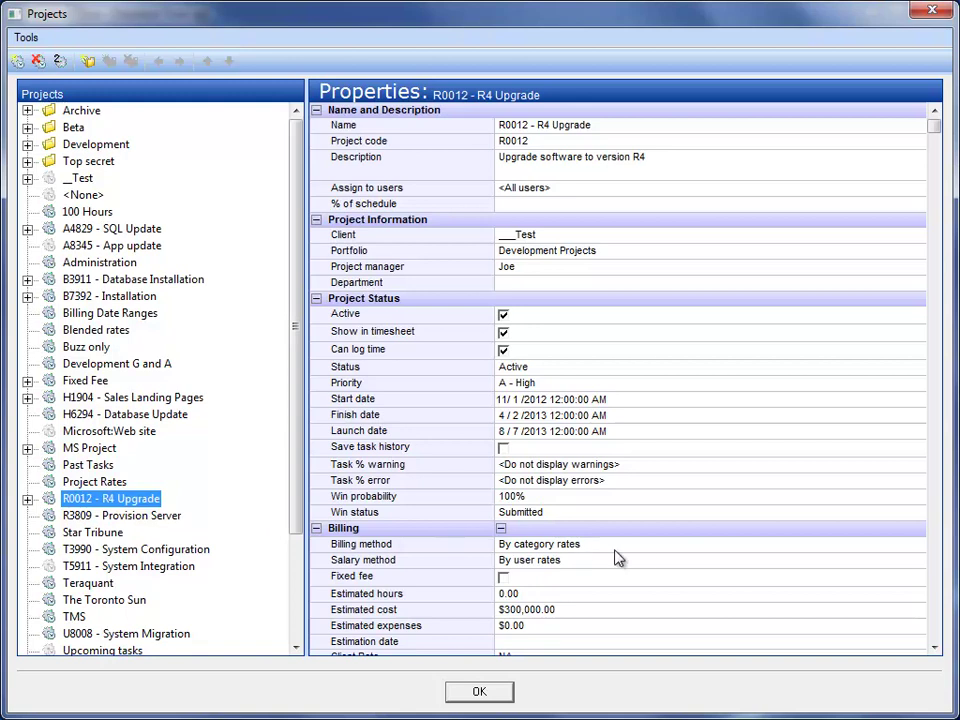
Keep the billing method as By category rates and inspect the Salary method.
{"action": "left_click", "coordinate": [639, 545]}
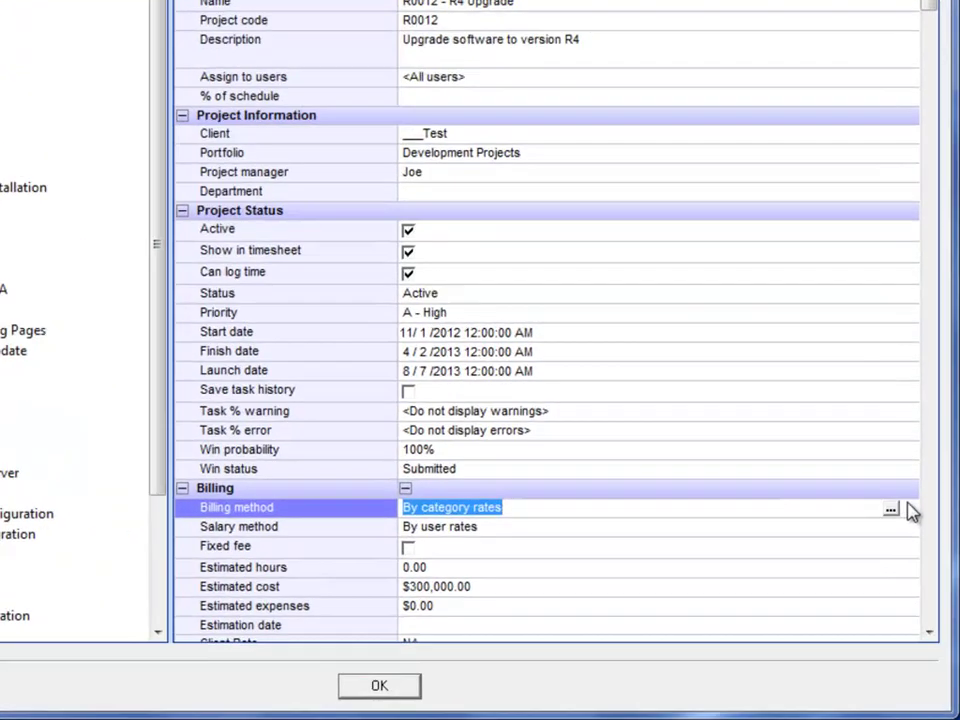
{"action": "left_click", "coordinate": [918, 545]}
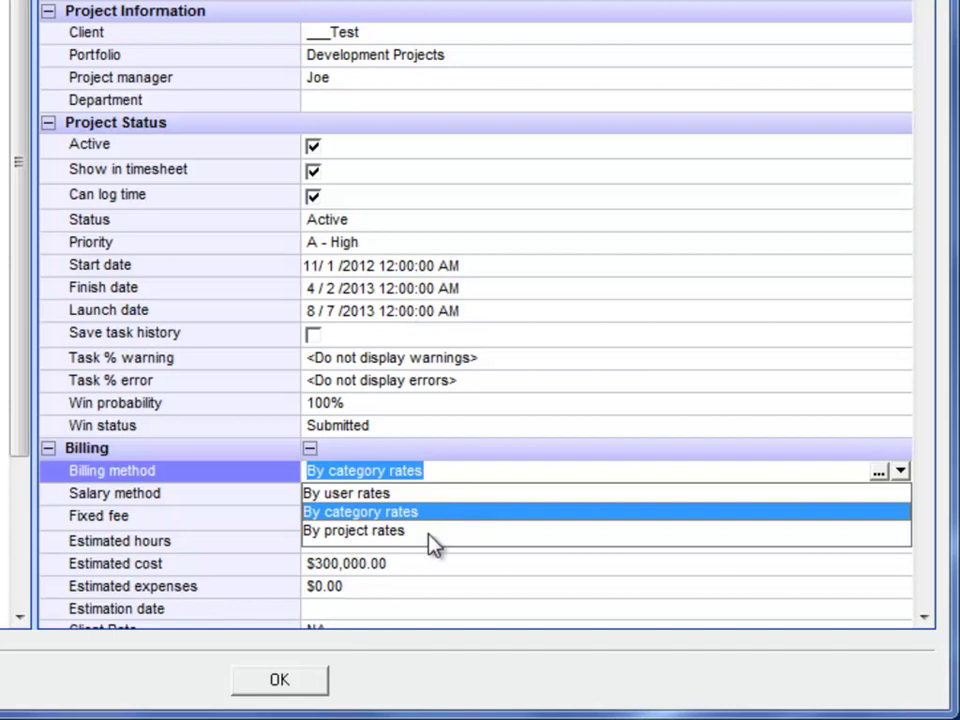
{"action": "left_click", "coordinate": [435, 471]}
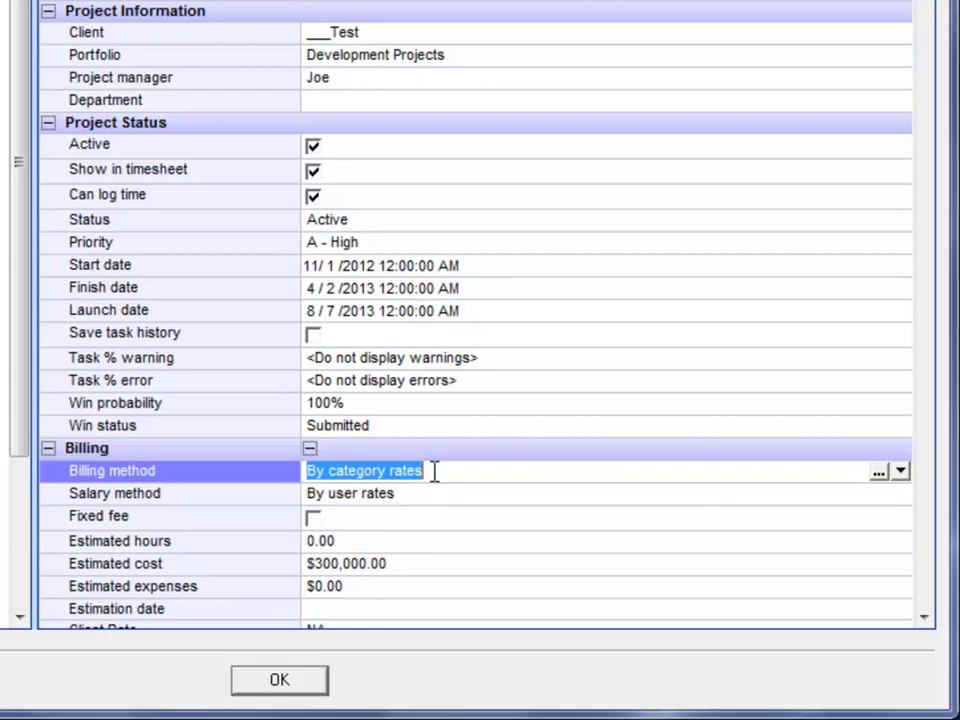
{"action": "left_click", "coordinate": [451, 493]}
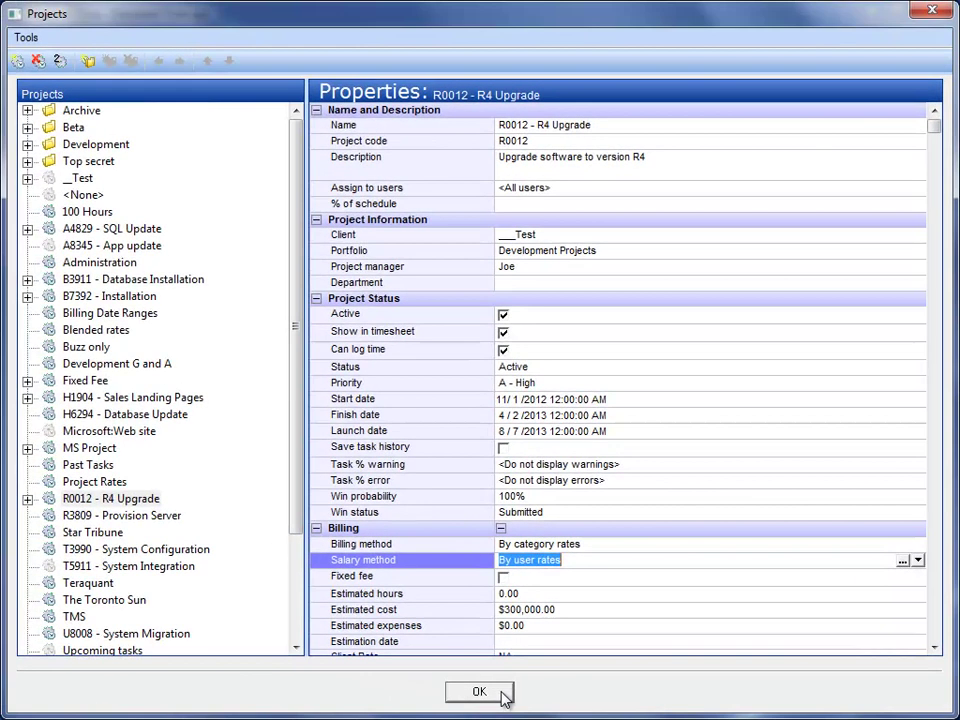
Save the project settings, then review the Category Billing Rates showing default client and salary rates.
{"action": "left_click", "coordinate": [479, 692]}
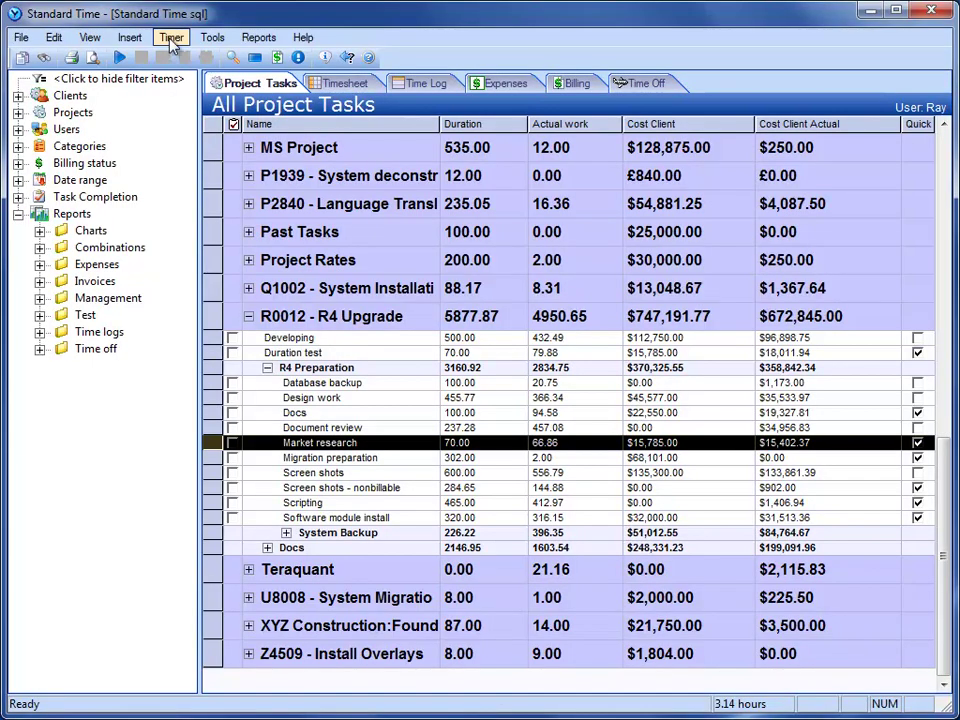
{"action": "left_click", "coordinate": [211, 37]}
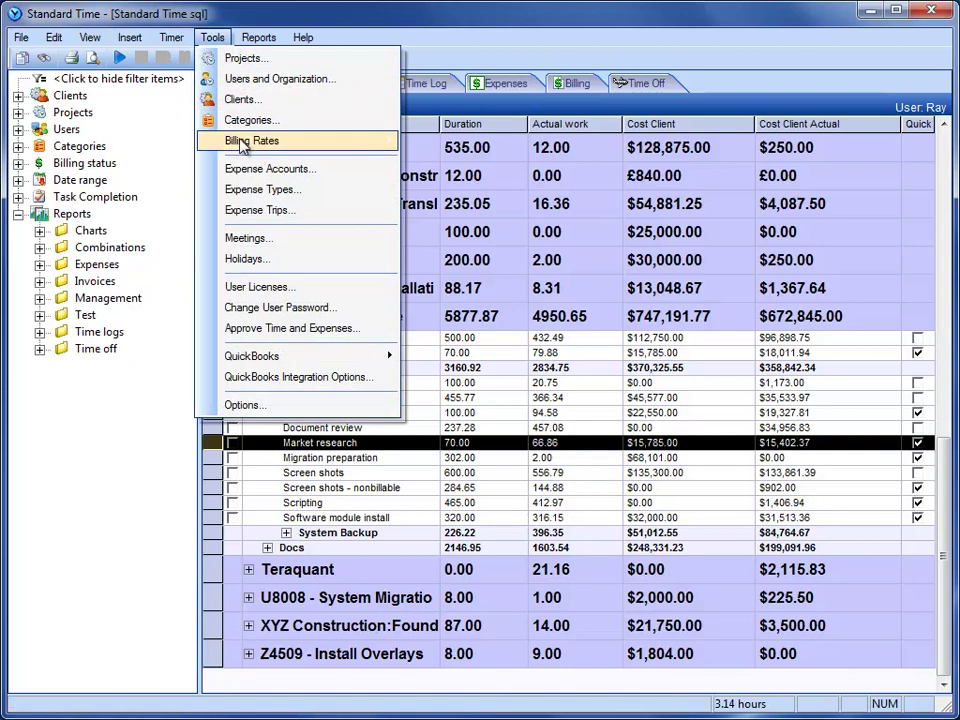
{"action": "mouse_move", "coordinate": [240, 146]}
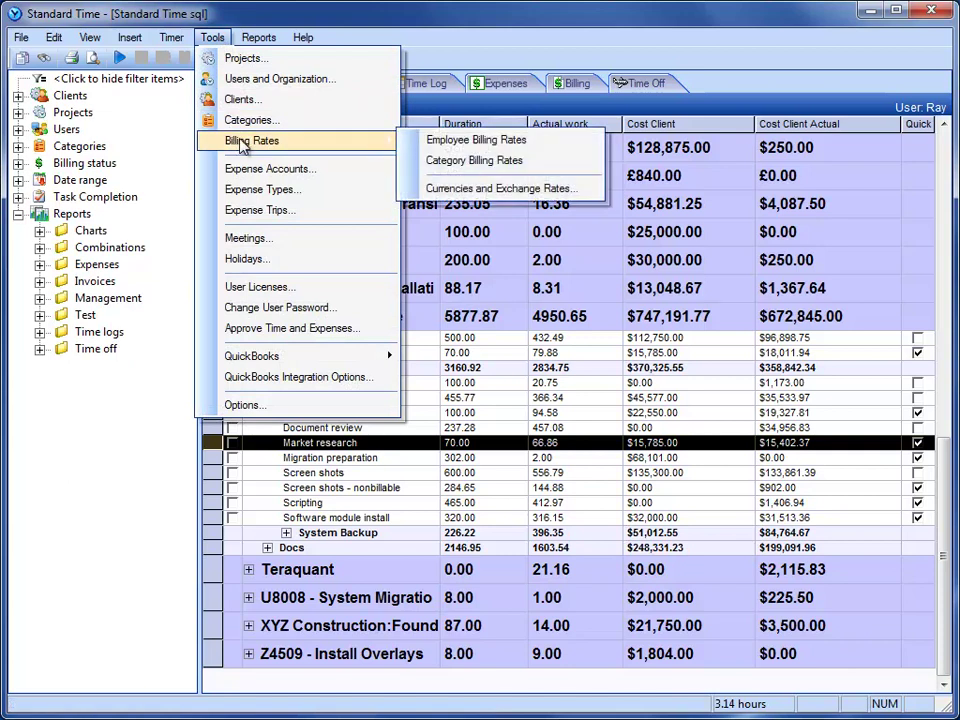
{"action": "left_click", "coordinate": [573, 168]}
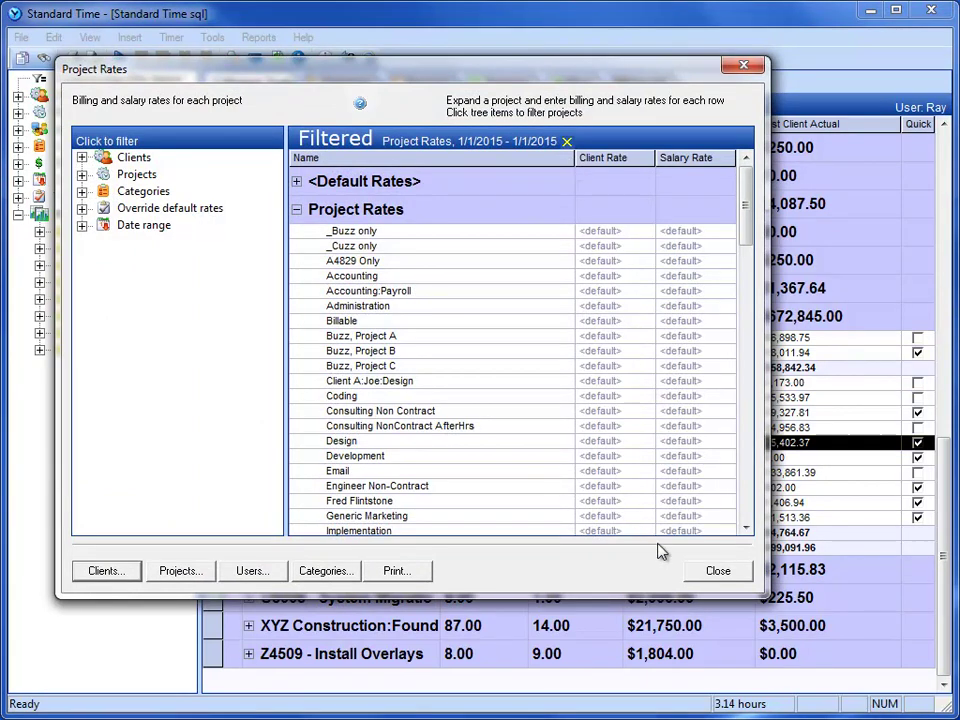
{"action": "left_click", "coordinate": [707, 569]}
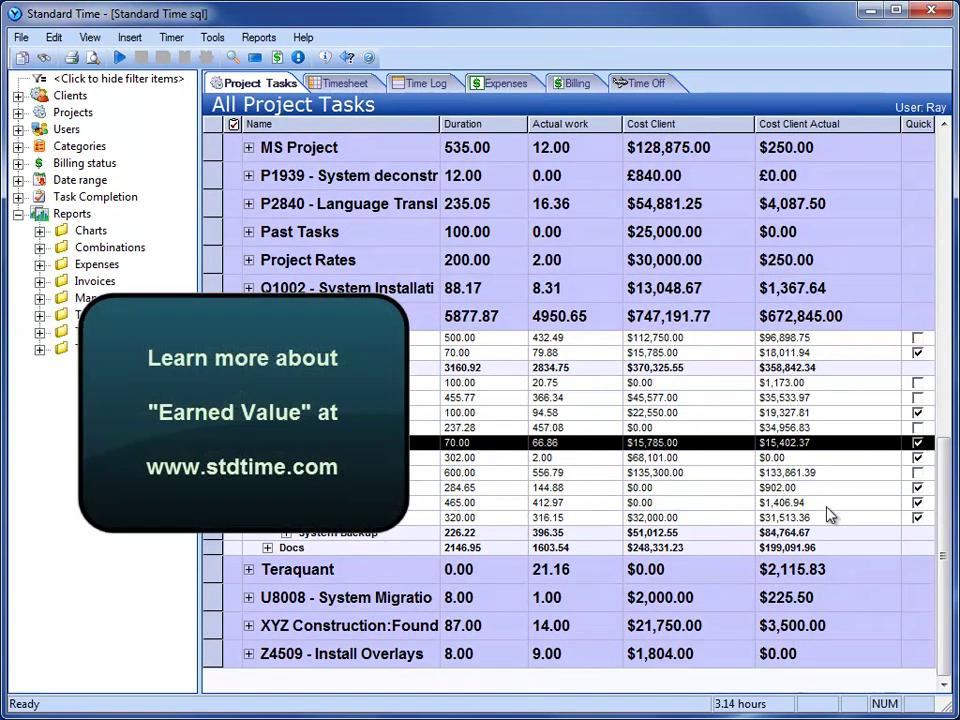
{"action": "left_click", "coordinate": [731, 318]}
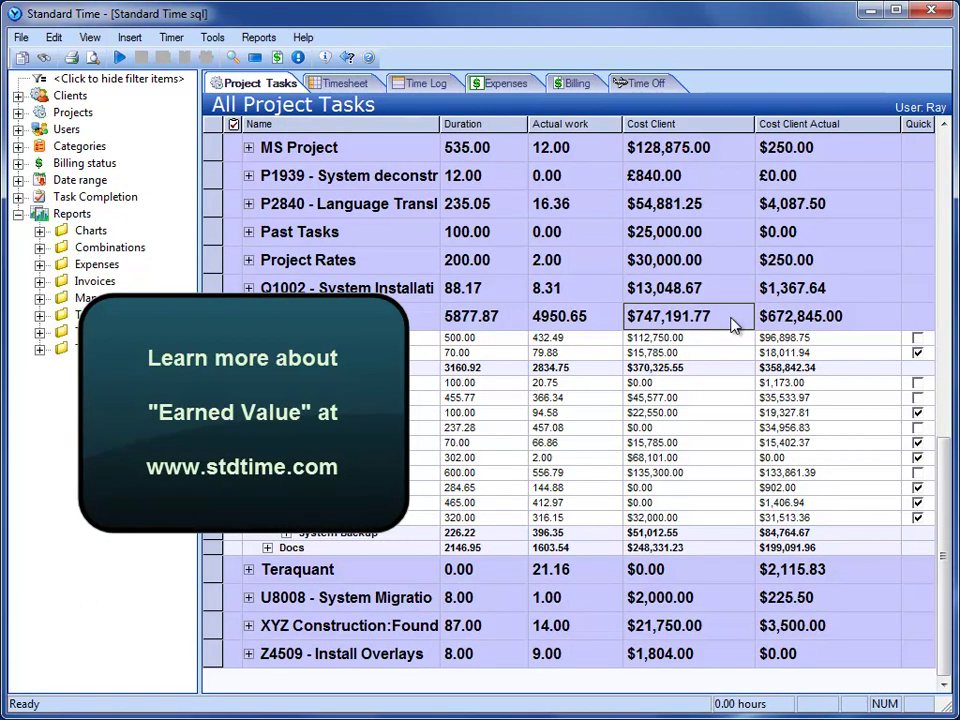
{"action": "left_click", "coordinate": [873, 320]}
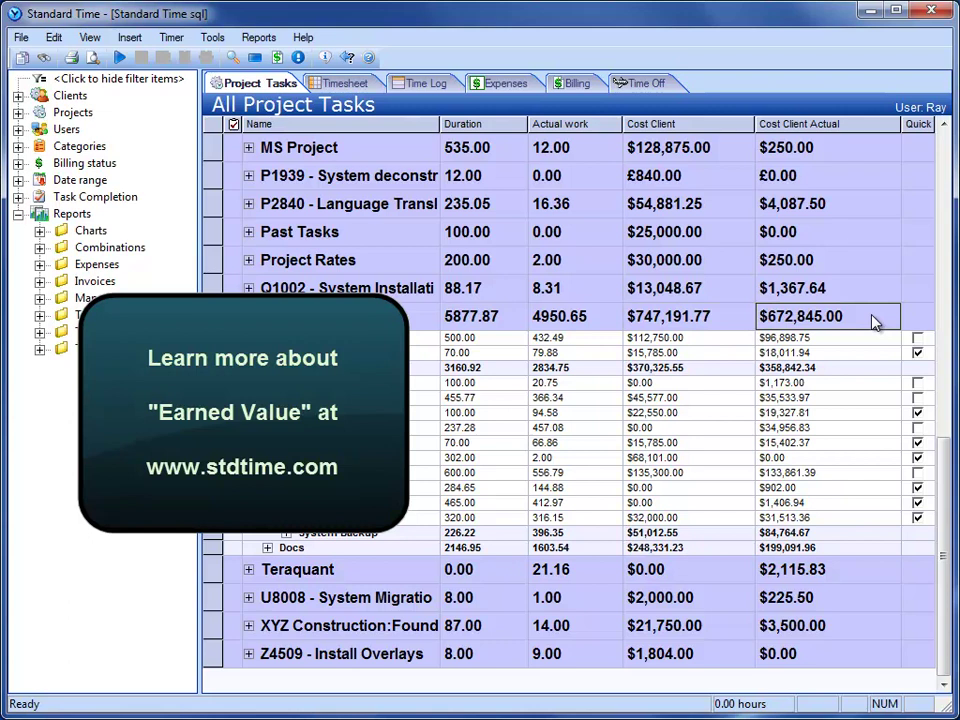